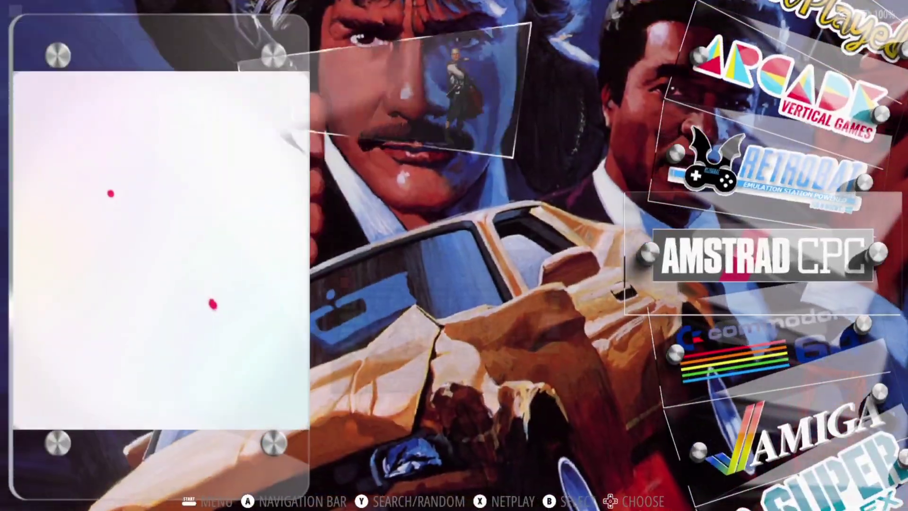
- Open the Commodore 64 system's game list
key("Down")
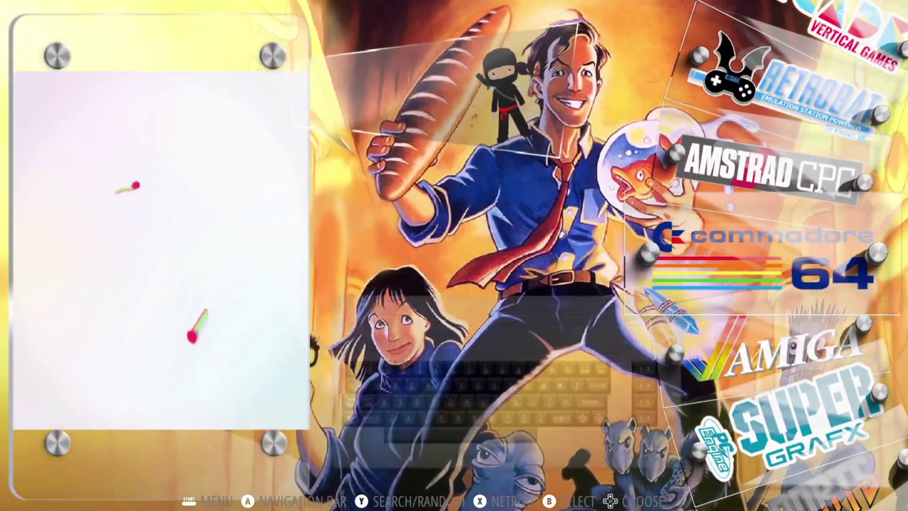
key("Down")
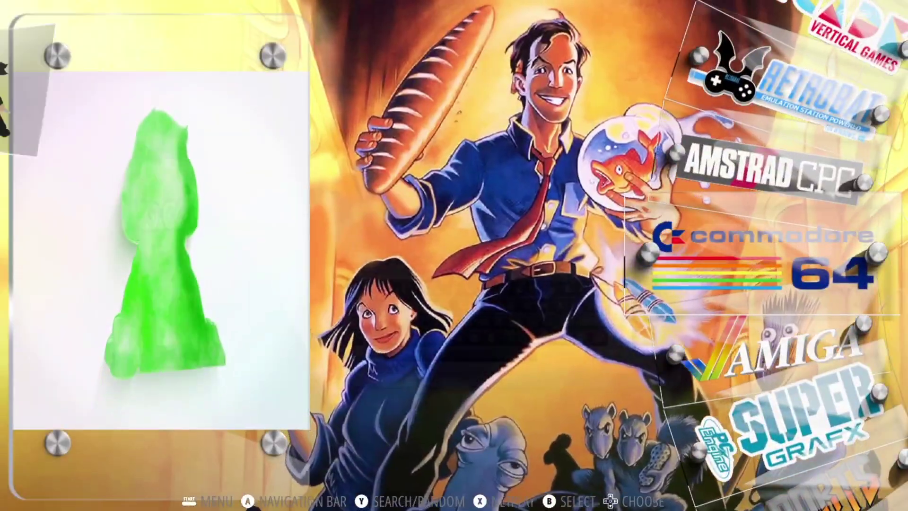
key("Return")
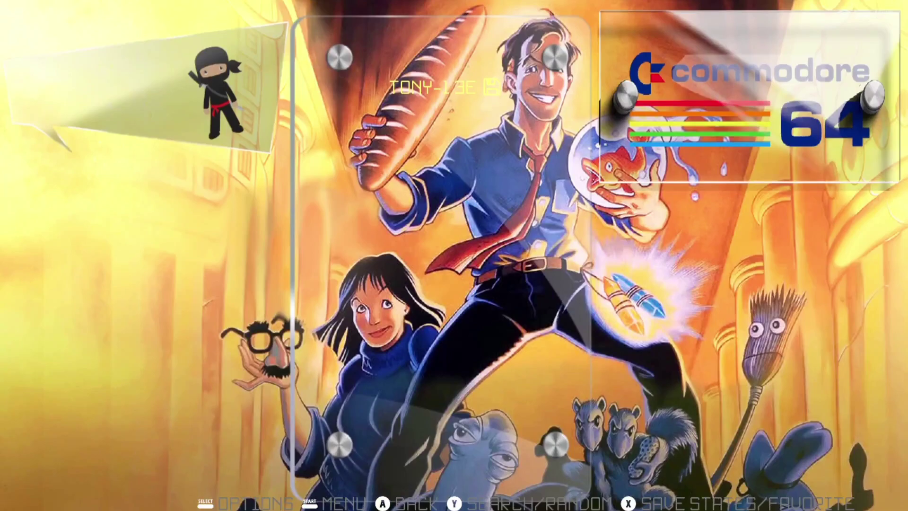
- Choose Arcade 1980s as the decoration in the advanced system options for Commodore 64
key("F1")
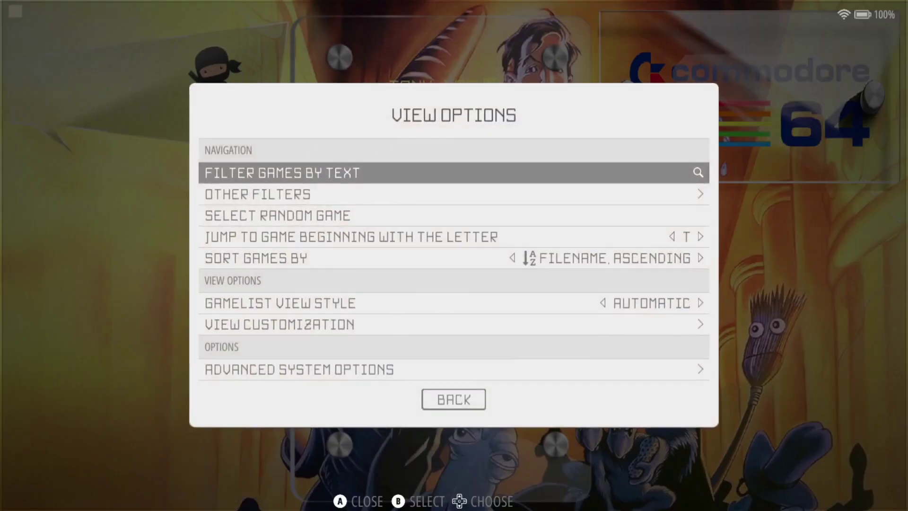
key("Up")
key("Up")
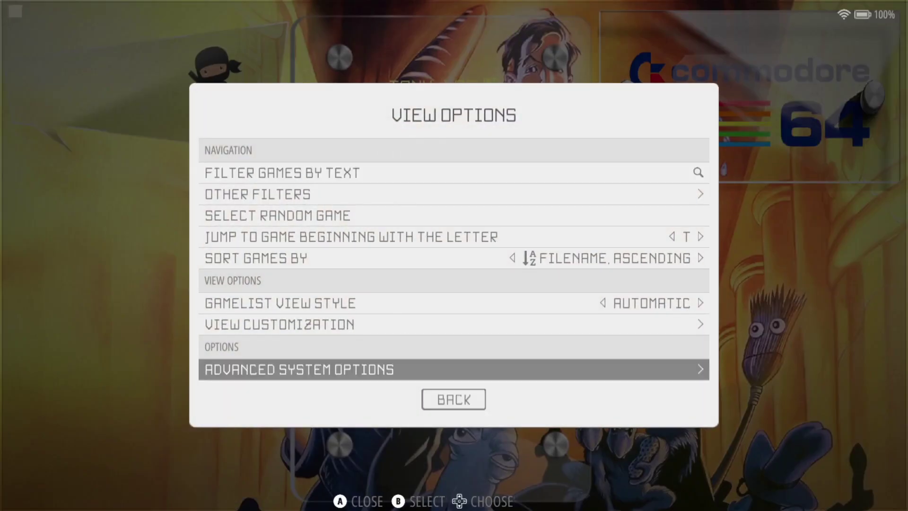
key("Return")
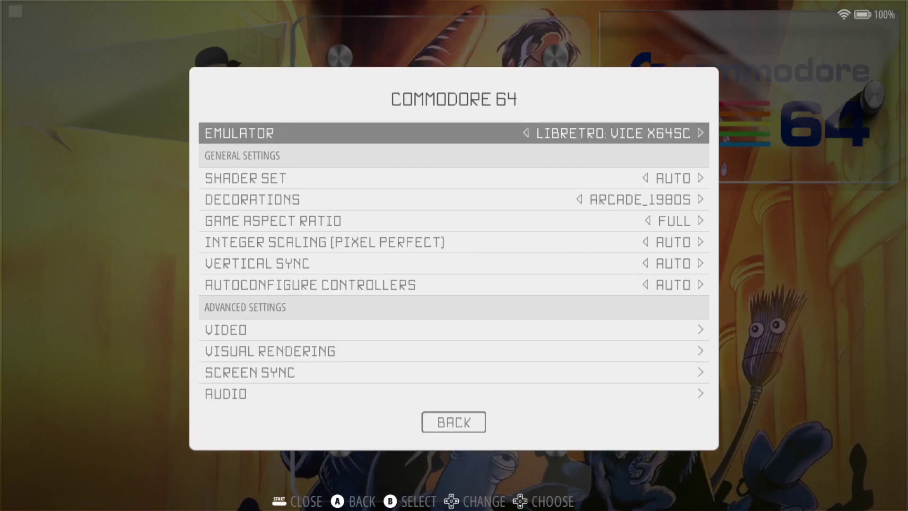
key("Down")
key("Down")
key("Return")
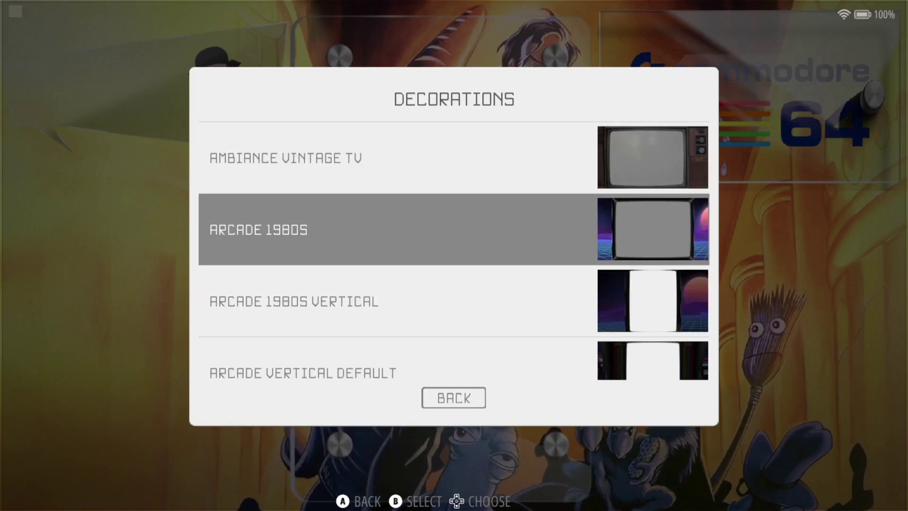
key("Return")
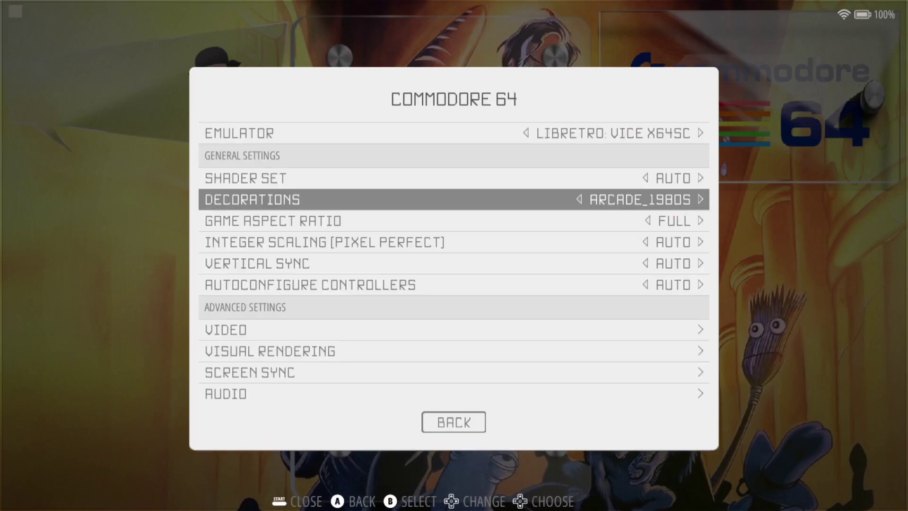
- Set the Commodore 64 game aspect ratio to Full and close the options
key("Down")
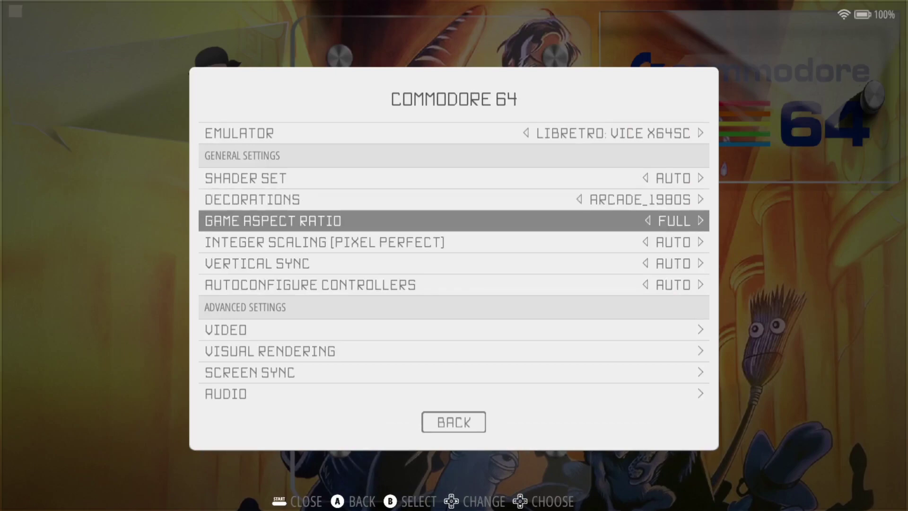
key("Return")
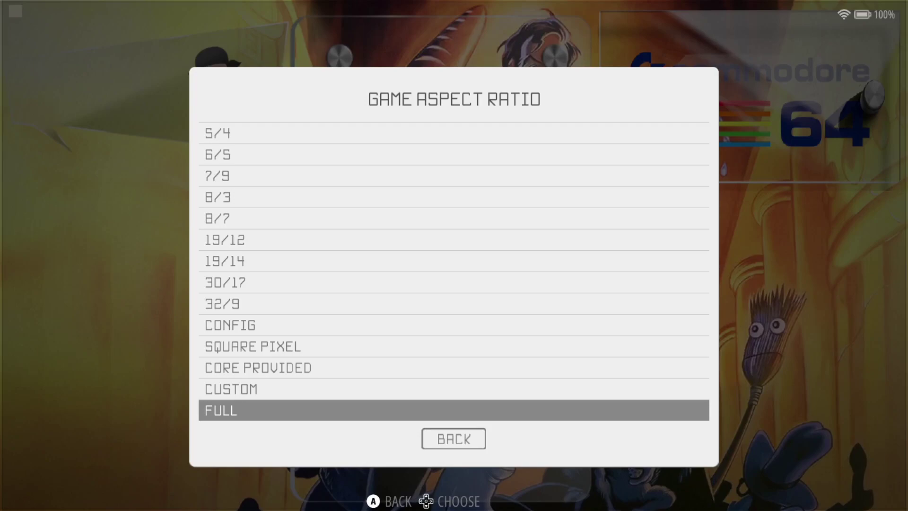
key("Return")
key("Escape")
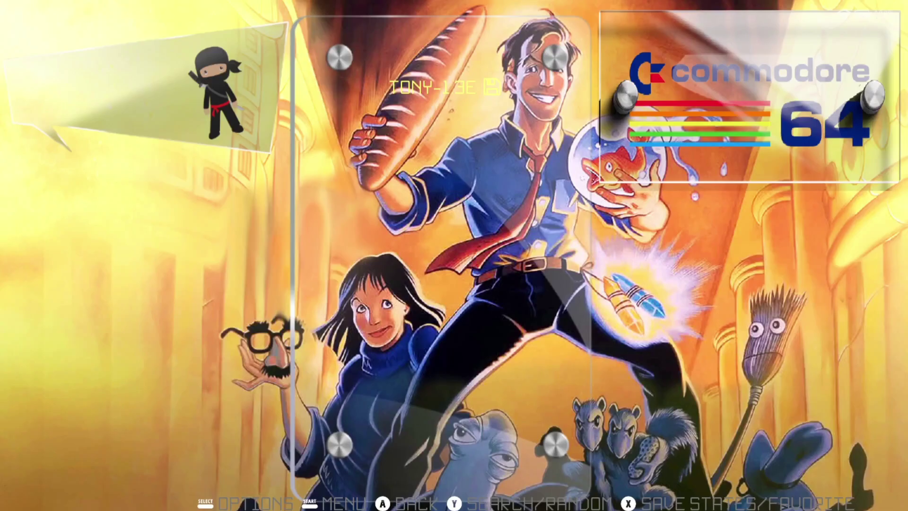
- Launch the Tony: Born for Adventure game and answer N to the trainer questions with the on-screen keyboard
key("Return")
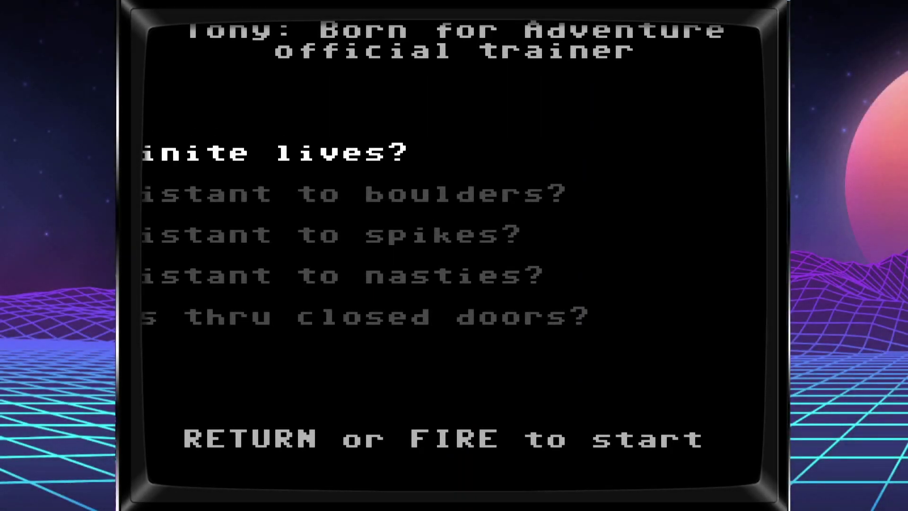
key("shift")
key("shift")
key("shift")
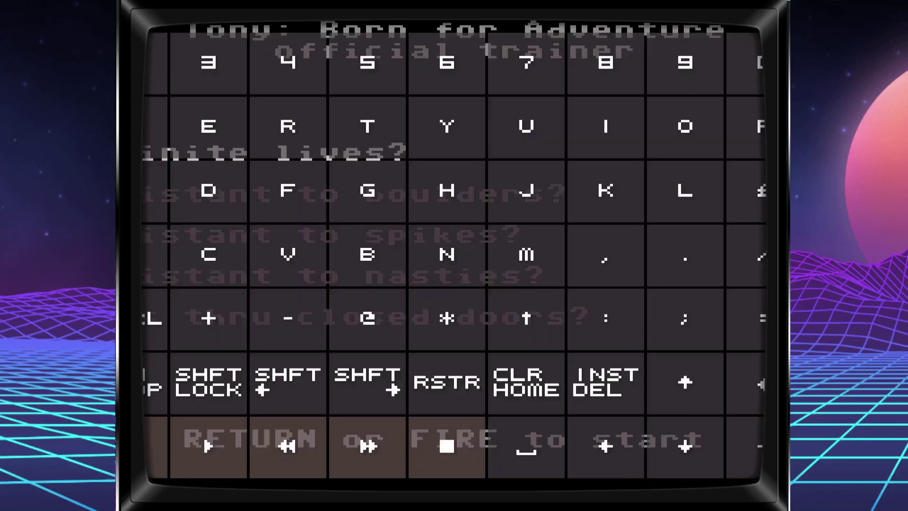
key("Right")
key("Up")
key("Right")
key("Right")
key("Right")
key("Right")
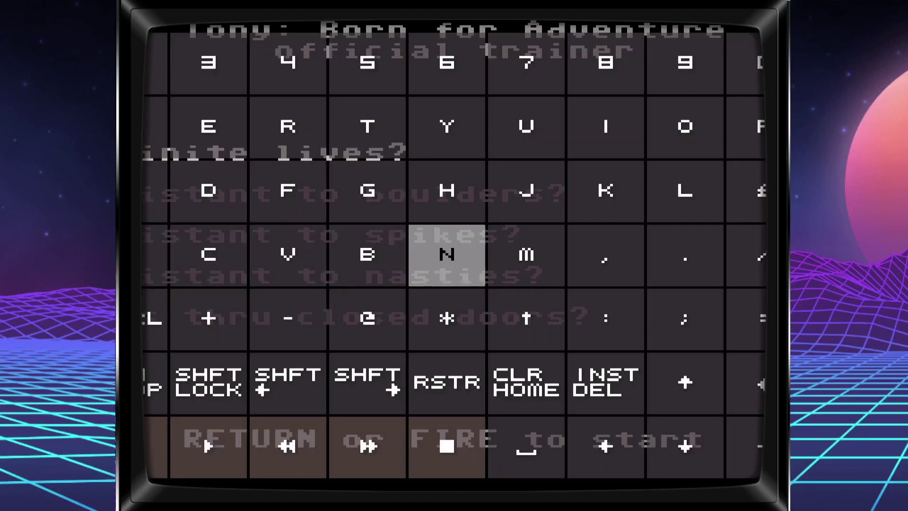
key("Return")
key("Return")
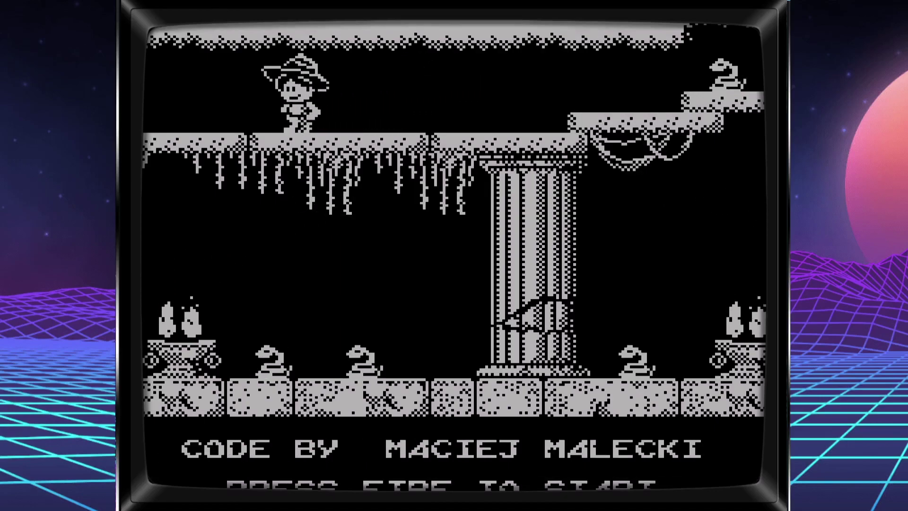
- Start the game and run Tony left over the platforms, down the ladder and to the ladder in the next room to check the display
key("space")
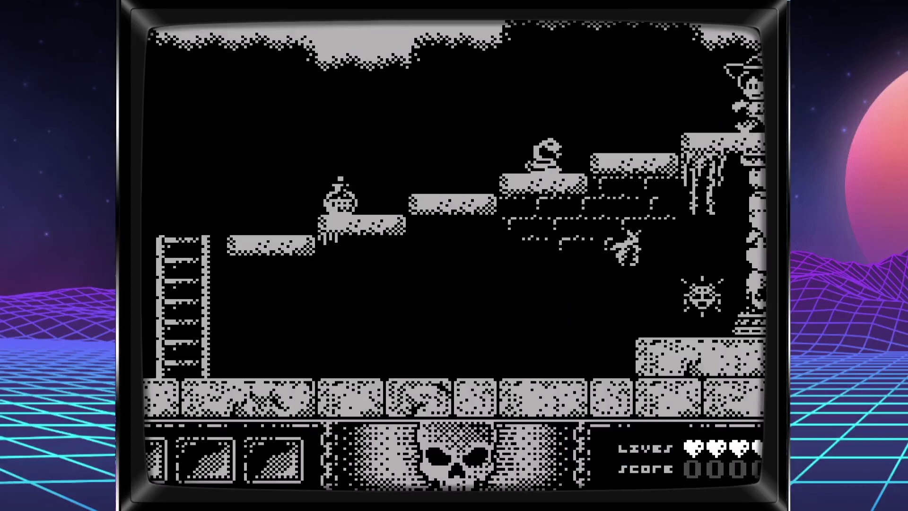
key("Left")
key("Up")
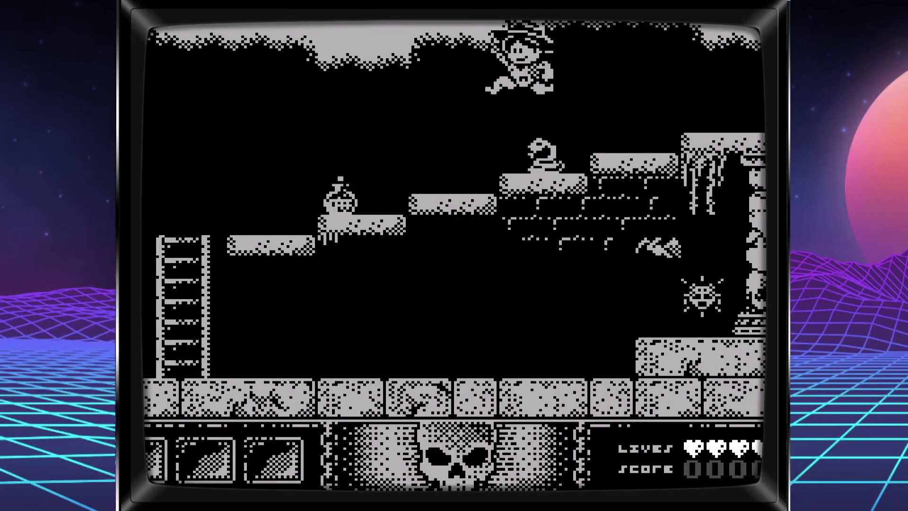
key("Left")
key("Up")
key("Down")
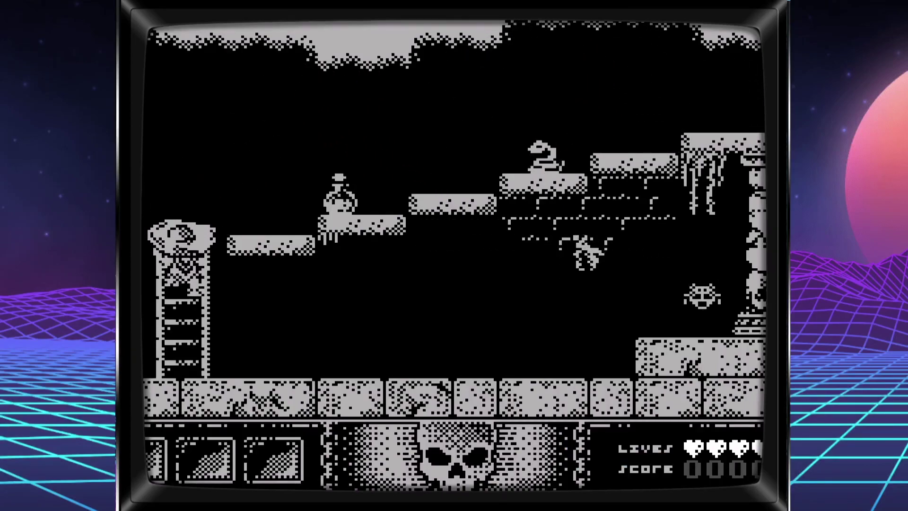
key("Left")
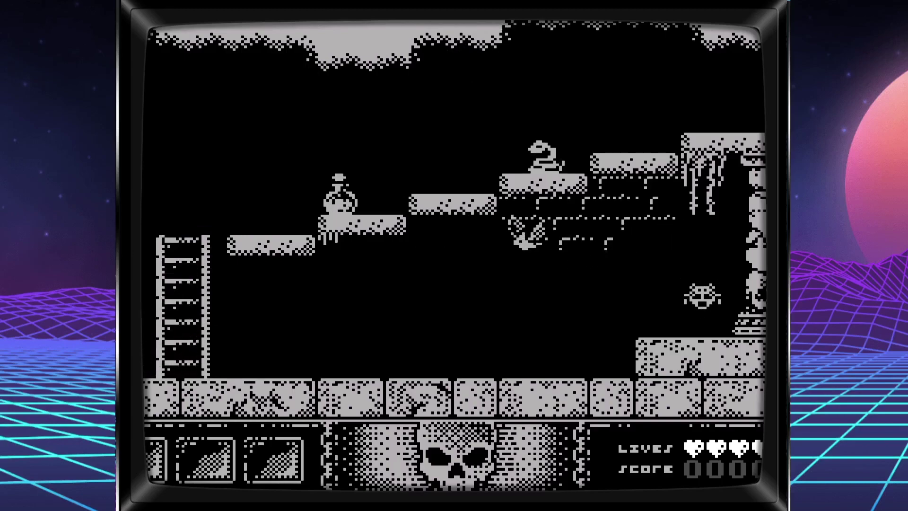
key("Left")
key("Up")
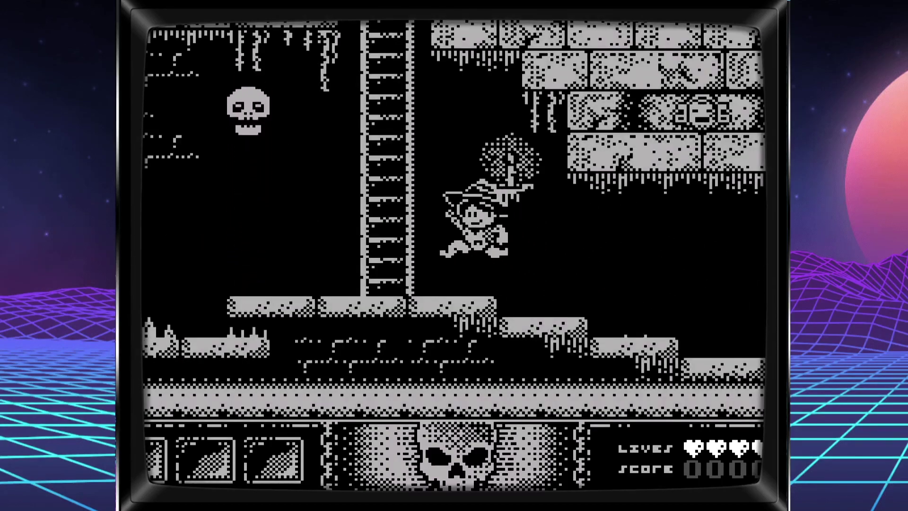
key("Up")
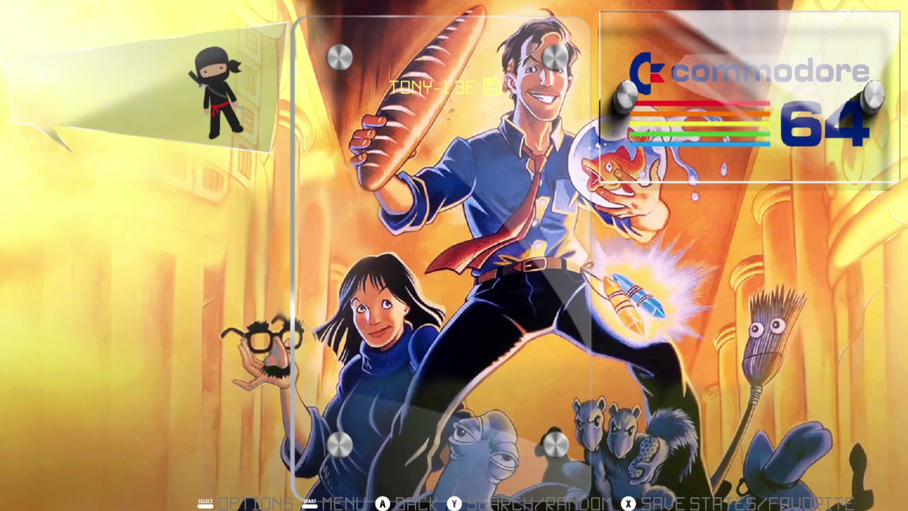
- Open the game aspect ratio choices in the Commodore 64 advanced system options and move to Auto
key("F1")
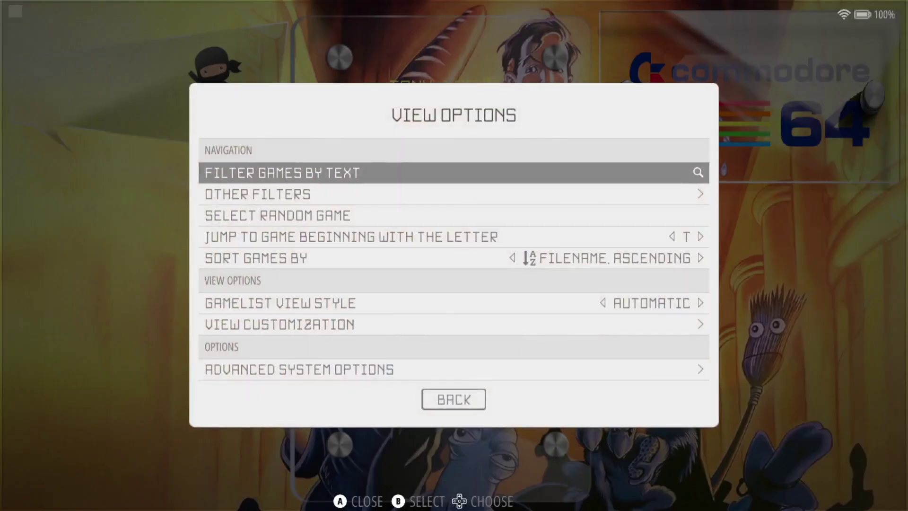
key("Up")
key("Up")
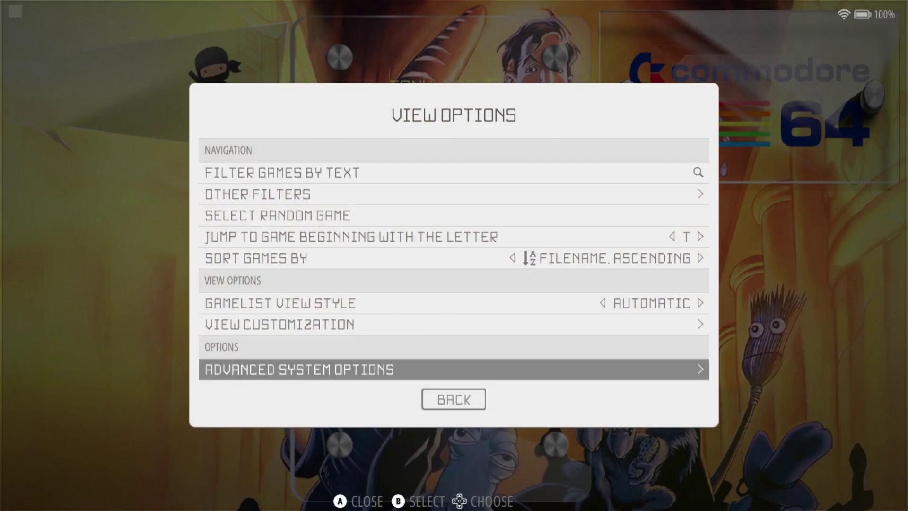
key("Return")
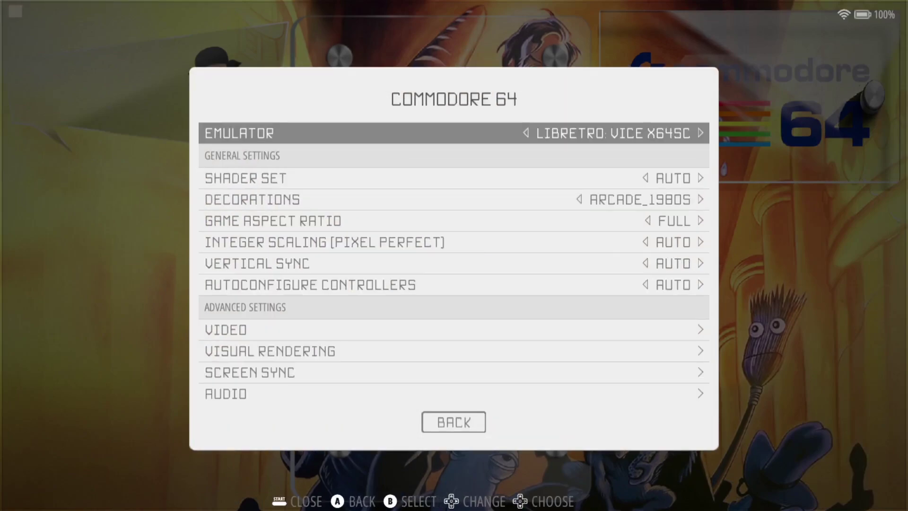
key("Down")
key("Down")
key("Down")
key("Return")
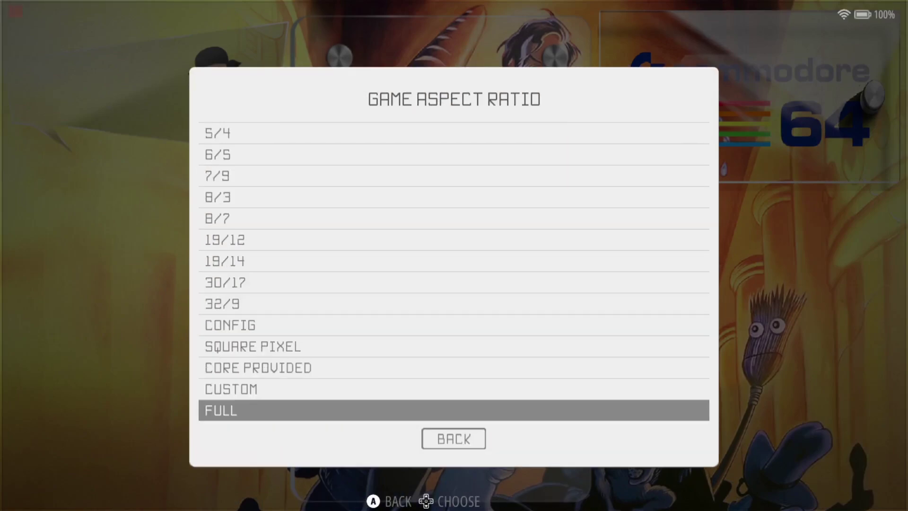
key("Down")
key("Down")
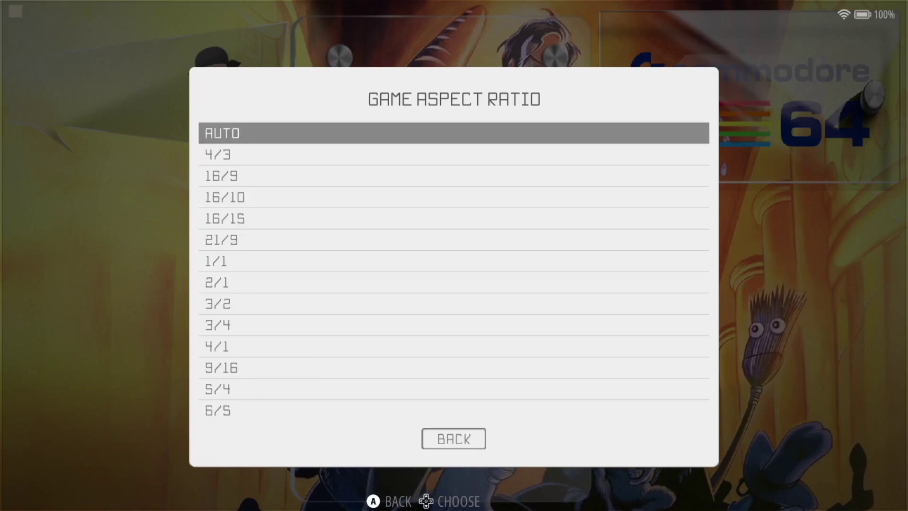
key("Down")
key("Up")
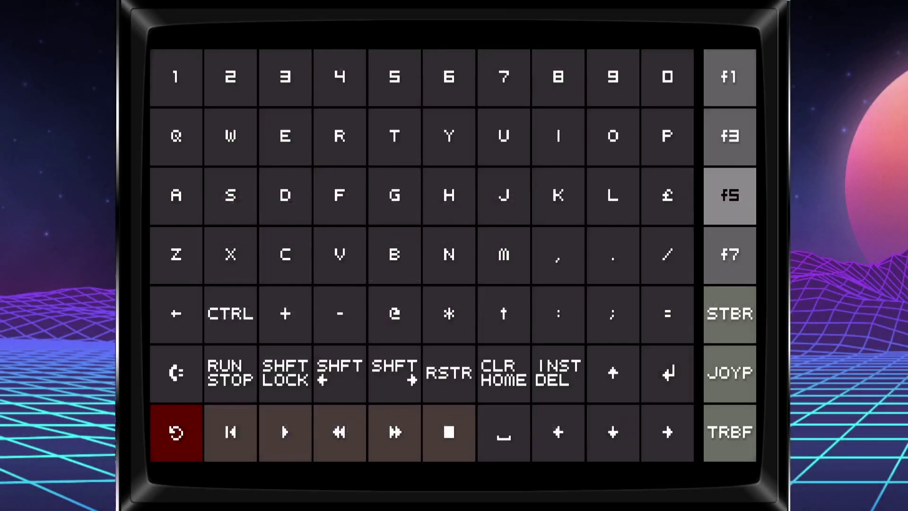
- Answer N to the trainer questions with the on-screen keyboard and close the keyboard
key("Left")
key("Down")
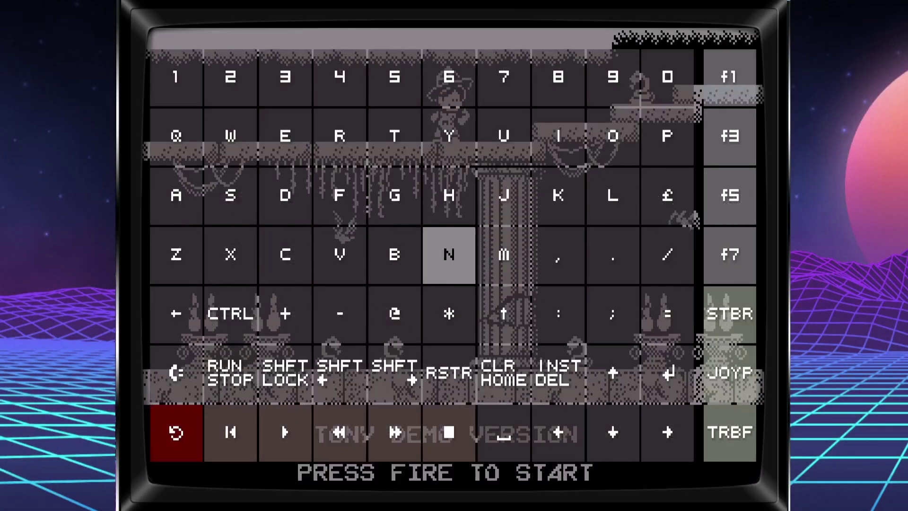
key("Escape")
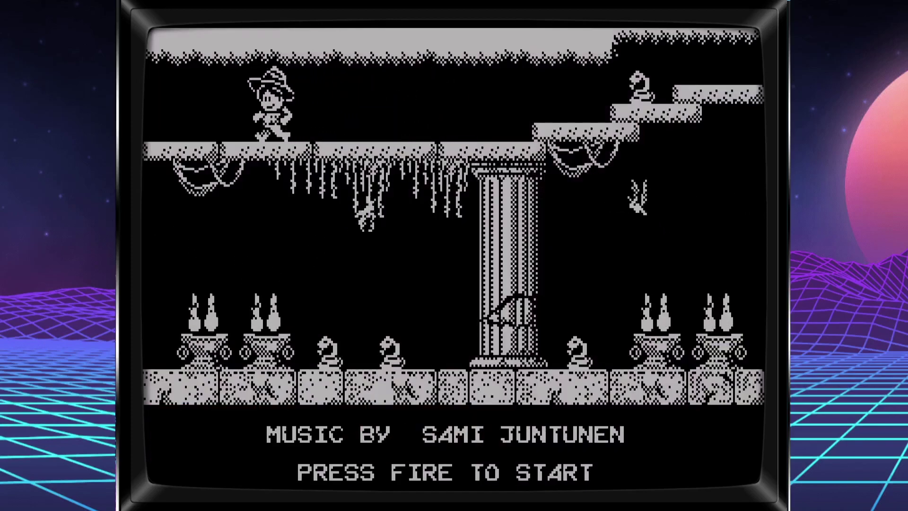
- Start the game, collect the potion on the stepped platforms and climb down the ladder to the floor
key("space")
key("Left")
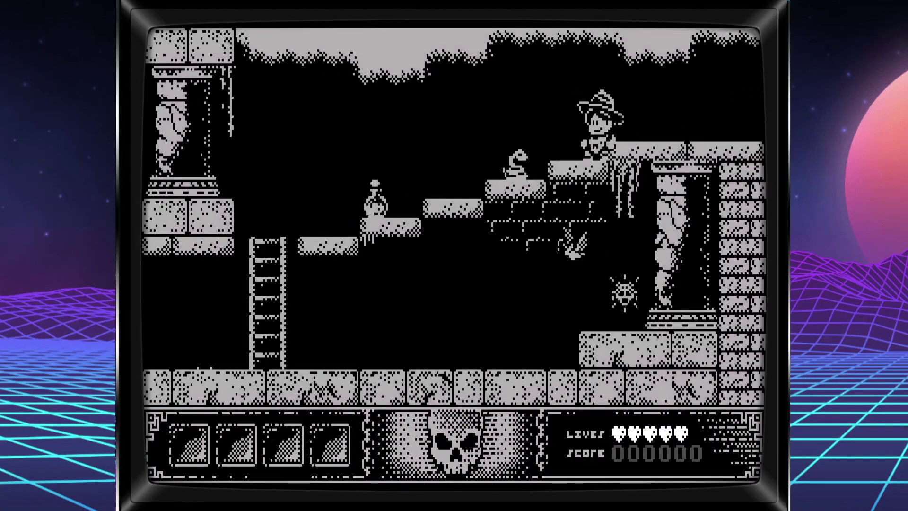
key("Up")
key("Left")
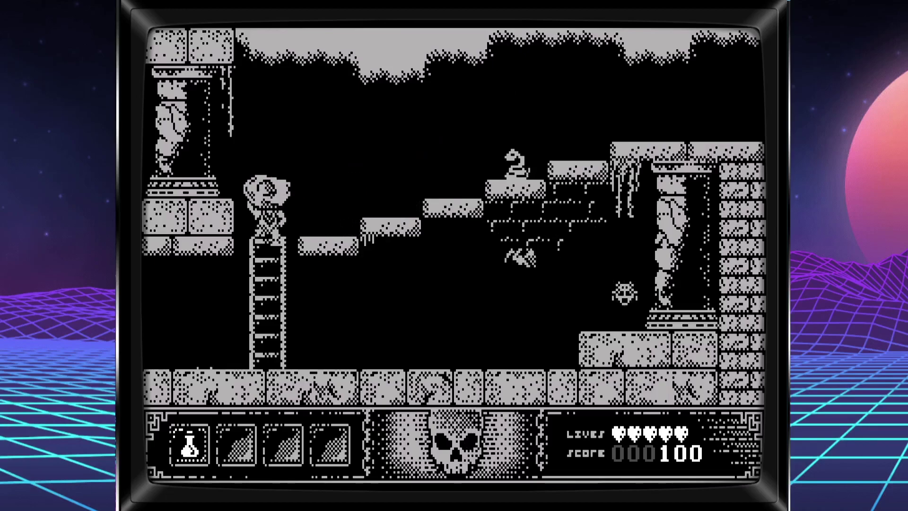
key("Down")
key("Left")
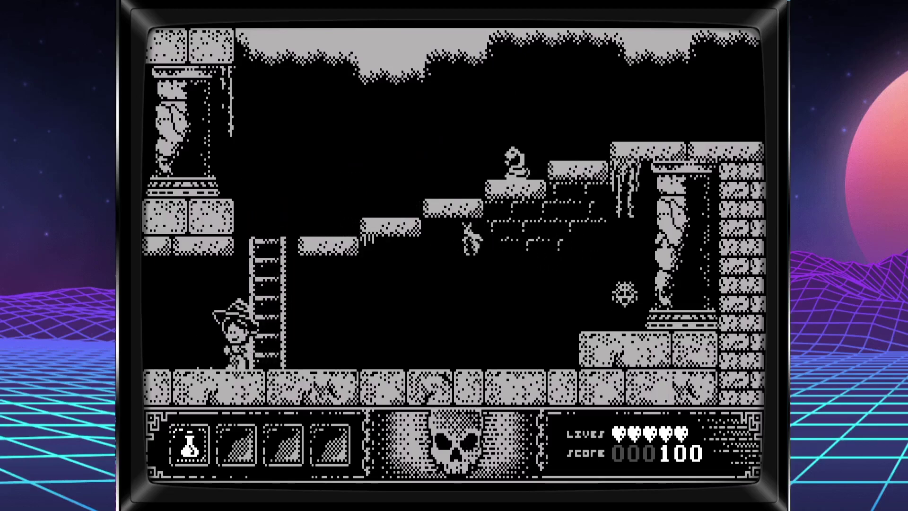
- Run Tony left into the next room and climb its ladder to the room above
key("Left")
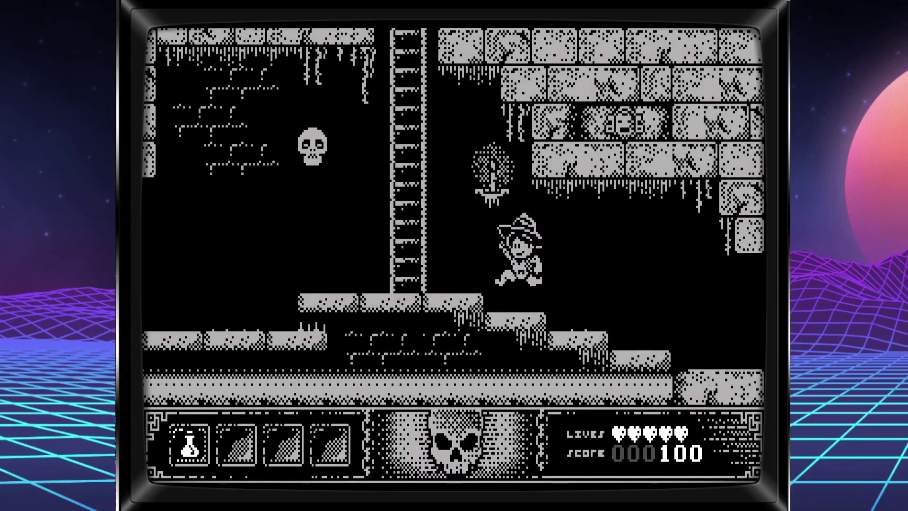
key("Up")
key("Up")
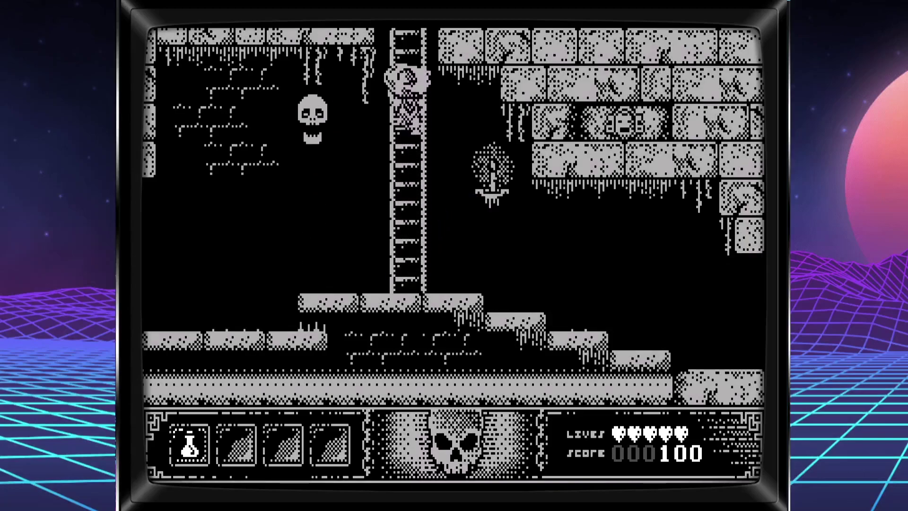
key("Up")
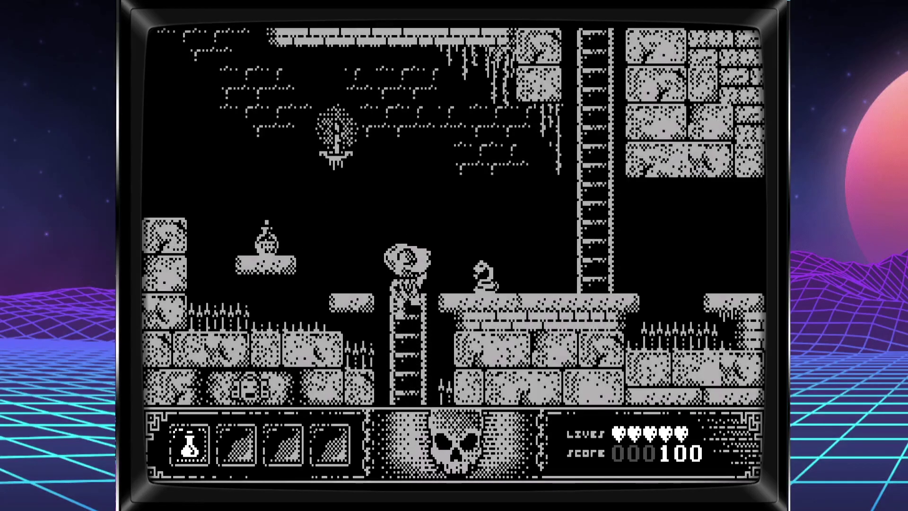
- Jump Tony left from the top of the ladder toward the small platforms with the potion
key("Left")
key("space")
key("Left")
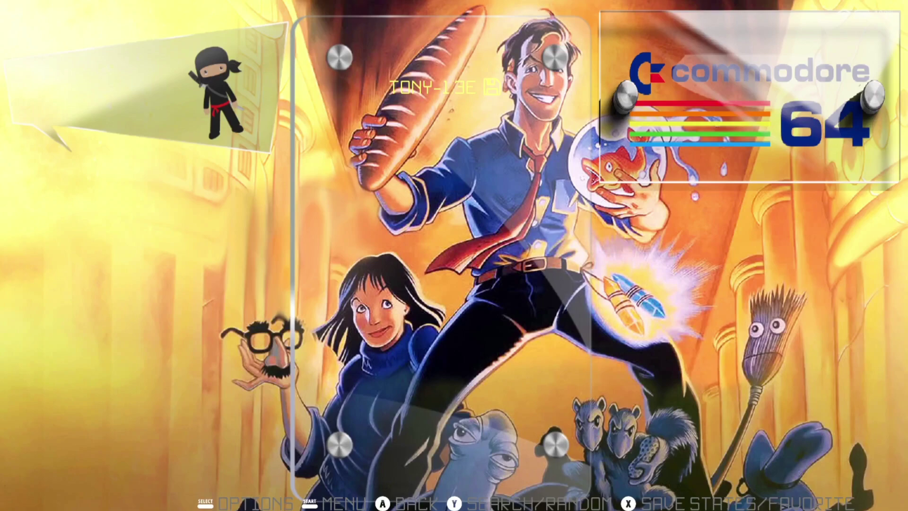
- Open the Commodore 64 advanced system options from the game list and go to the Decorations setting
key("F1")
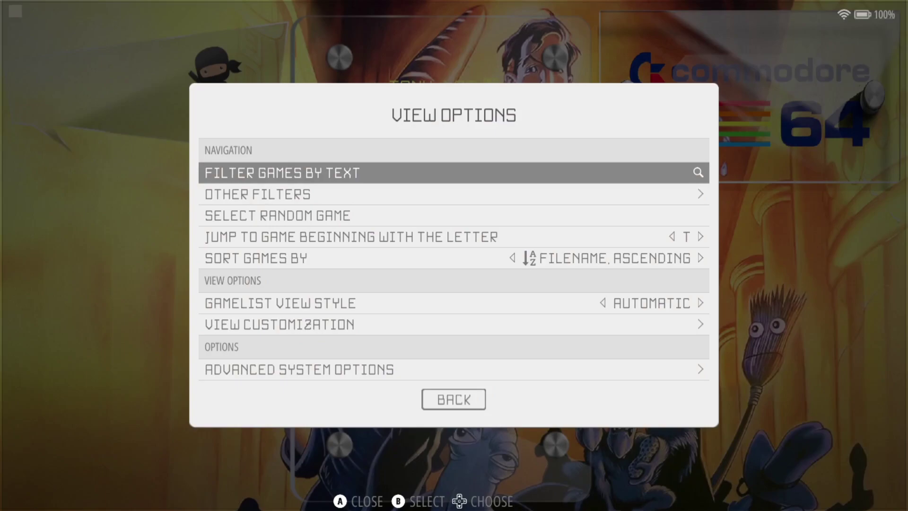
key("Up")
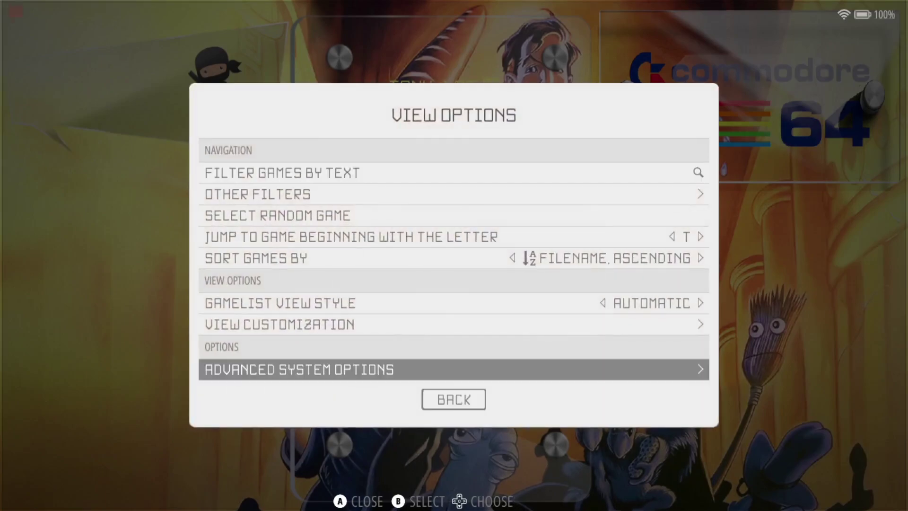
key("Return")
key("Down")
key("Down")
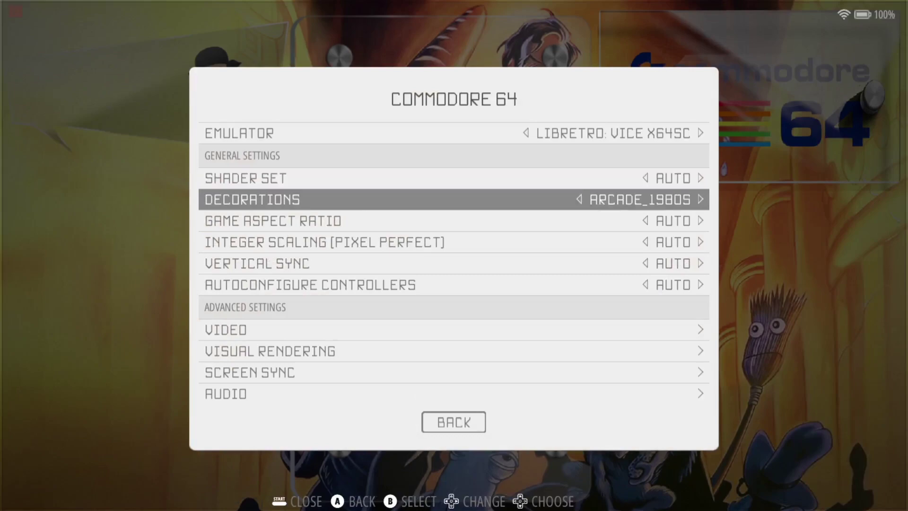
- Set the Commodore 64 decoration to Default Unglazed
key("Return")
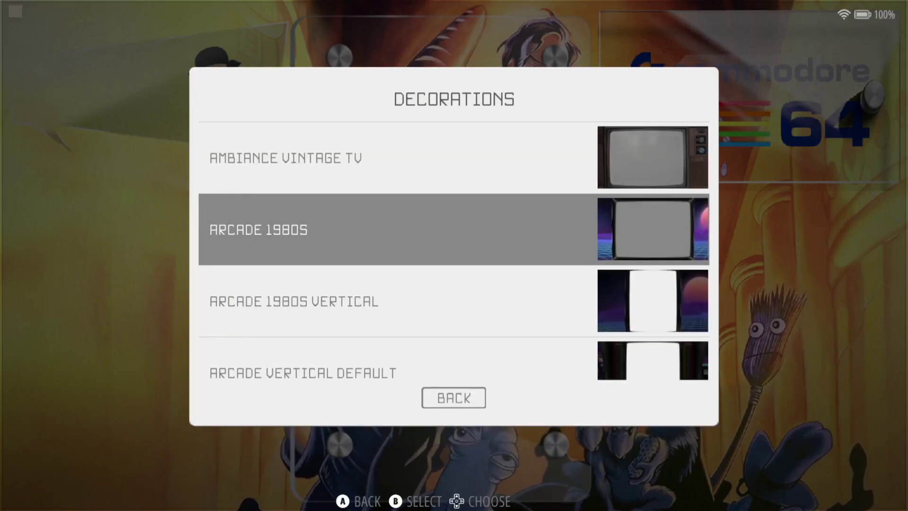
key("Up")
key("Down")
key("Down")
key("Down")
key("Down")
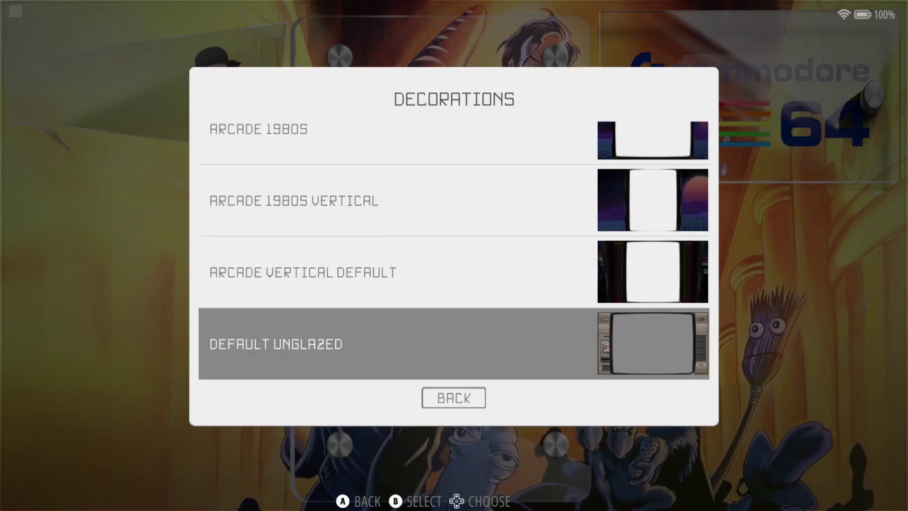
key("Return")
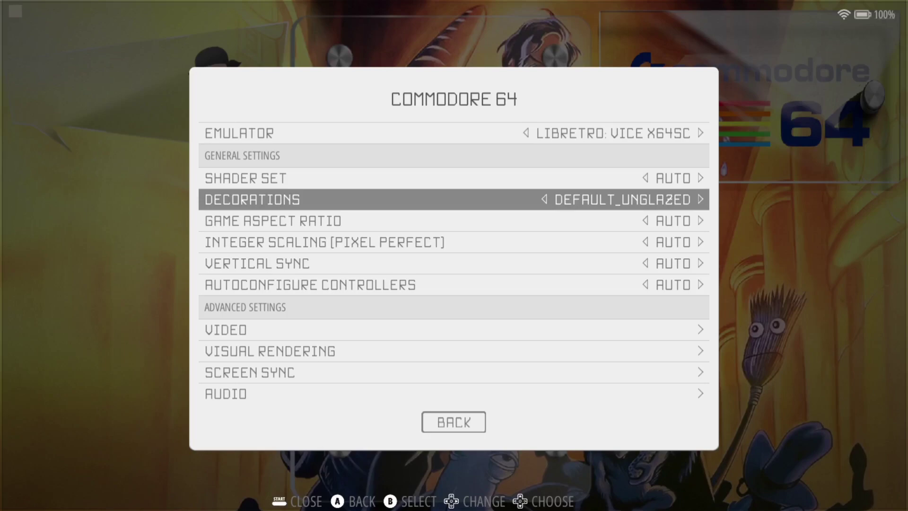
- Open the game aspect ratio choices and look at the Auto and 4/3 options
key("Down")
key("Return")
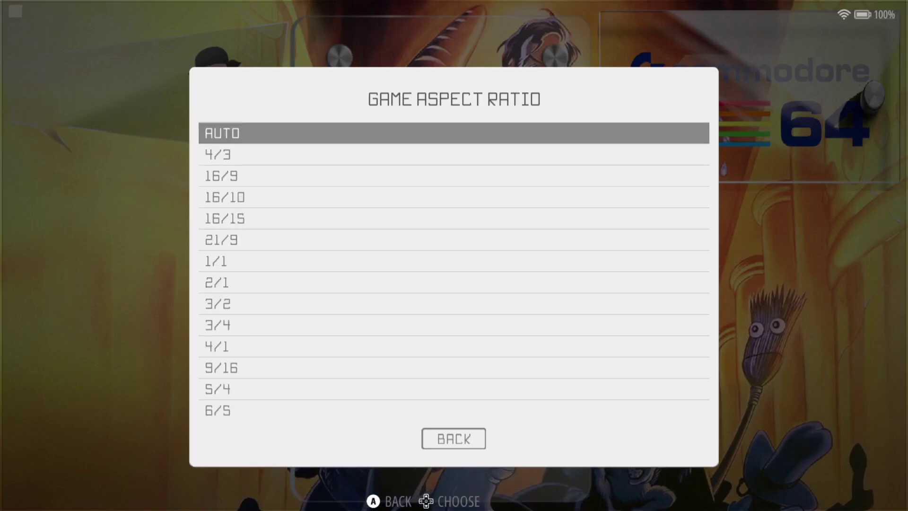
key("Down")
key("Up")
key("Down")
key("Up")
key("Down")
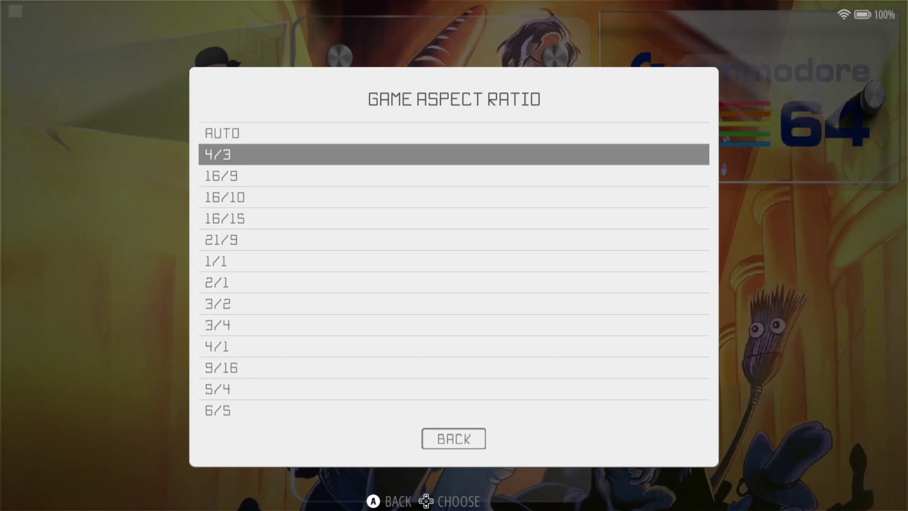
- Set the Commodore 64 game aspect ratio to 7/9
key("Up")
key("Up")
key("Up")
key("Up")
key("Up")
key("Up")
key("Up")
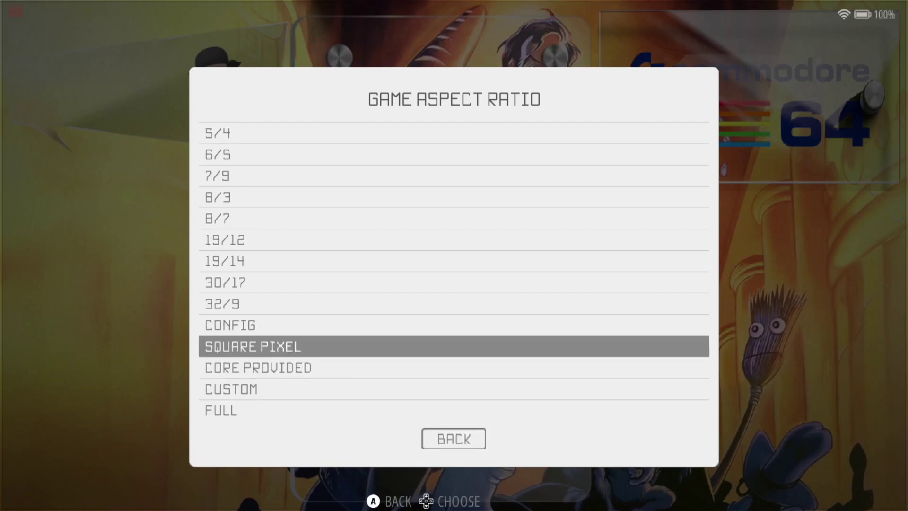
key("Up")
key("Up")
key("Up")
key("Up")
key("Up")
key("Up")
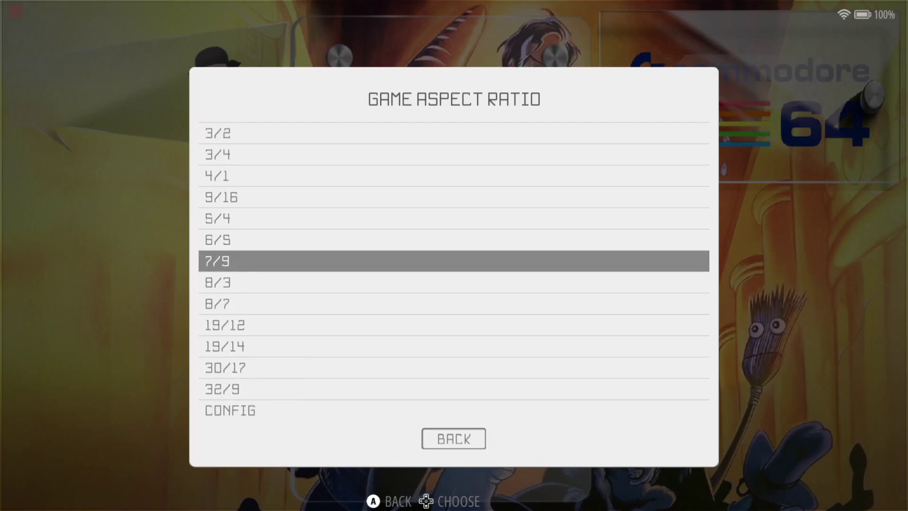
key("Return")
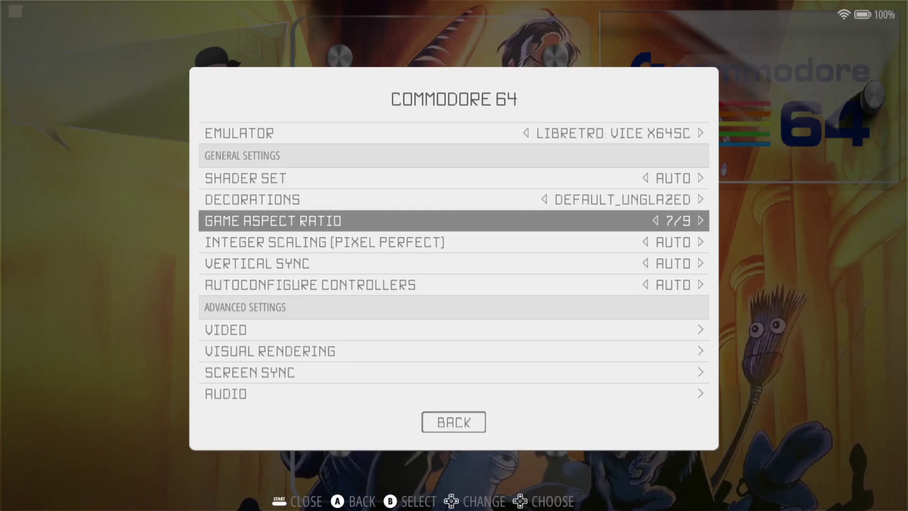
- Review the decoration choices again and keep Default Unglazed selected
key("Up")
key("Return")
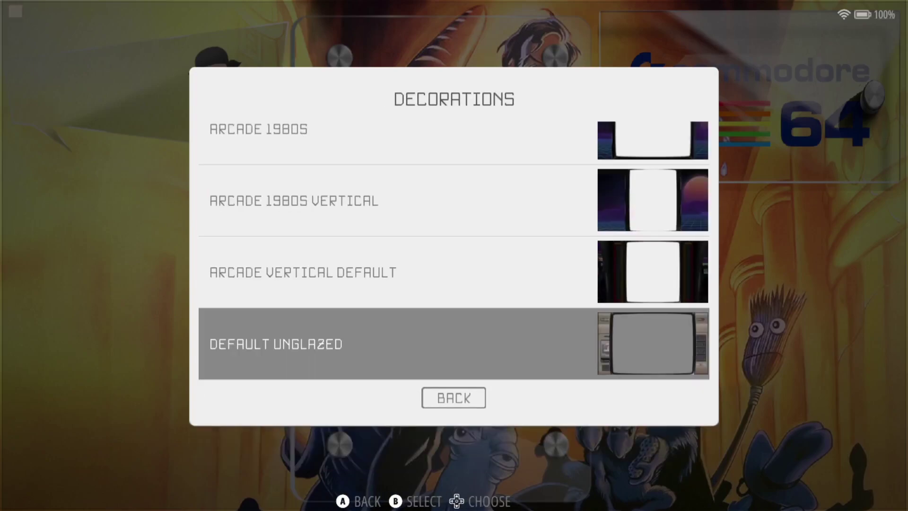
key("Return")
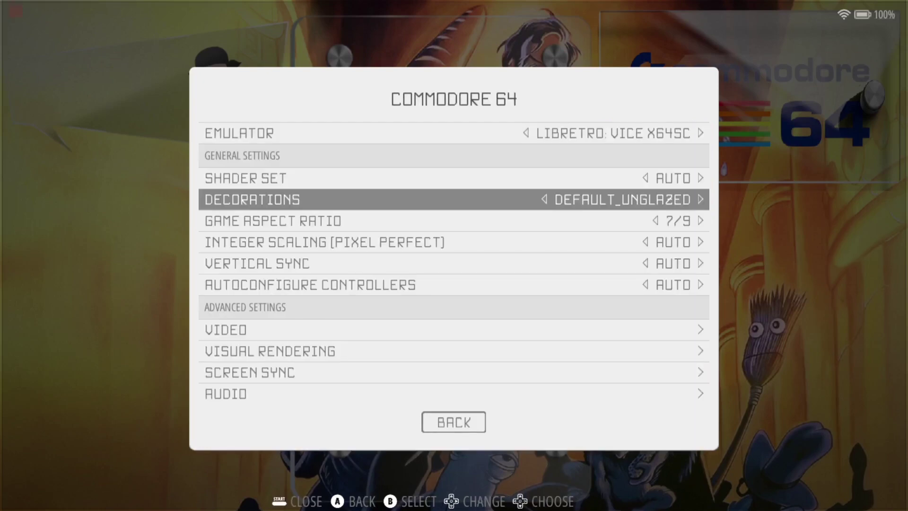